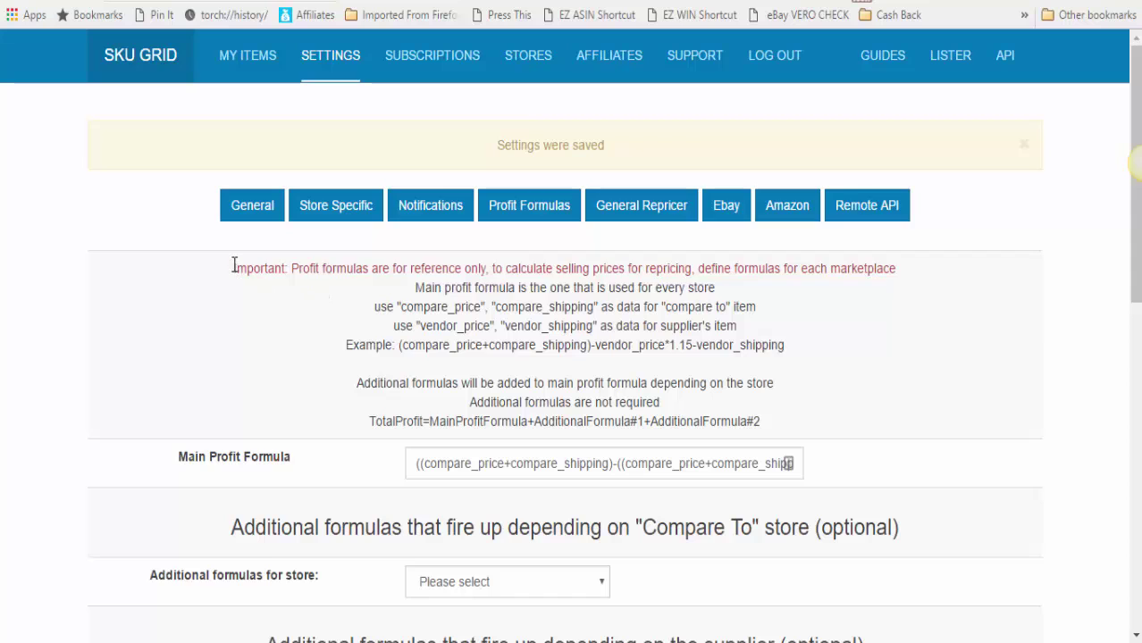
Highlight the reference-only profit formulas note, then select the entire Main Profit Formula
{"action": "left_click_drag", "start_coordinate": [232, 268], "coordinate": [380, 280]}
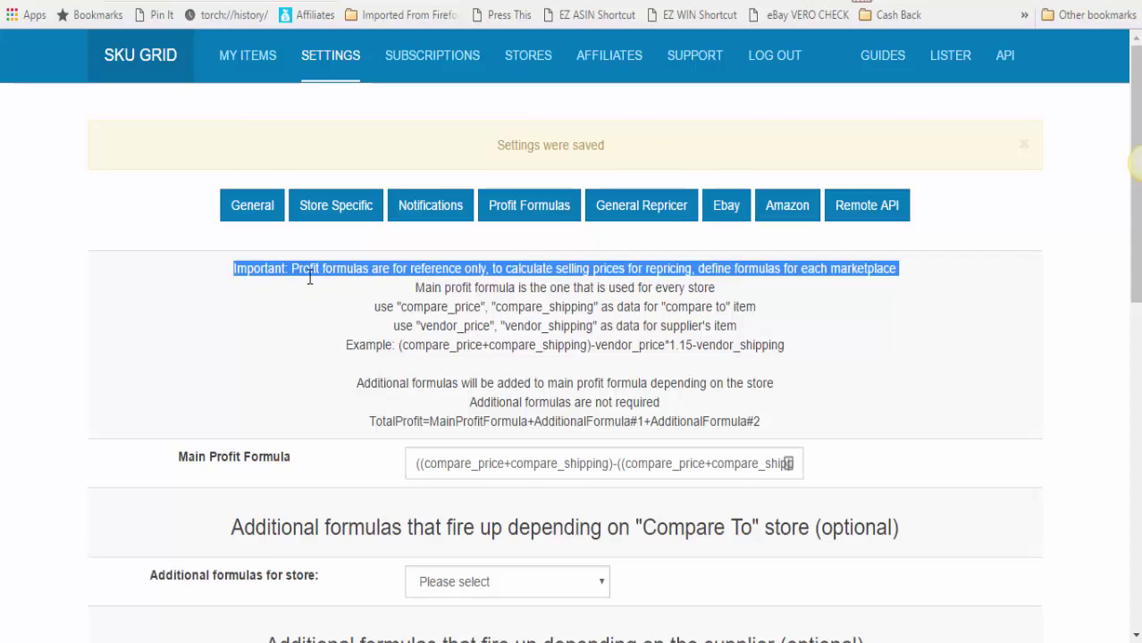
{"action": "mouse_move", "coordinate": [310, 279]}
{"action": "left_mouse_down"}
{"action": "mouse_move", "coordinate": [511, 275]}
{"action": "mouse_move", "coordinate": [598, 290]}
{"action": "mouse_move", "coordinate": [657, 273]}
{"action": "mouse_move", "coordinate": [873, 281]}
{"action": "left_mouse_up"}
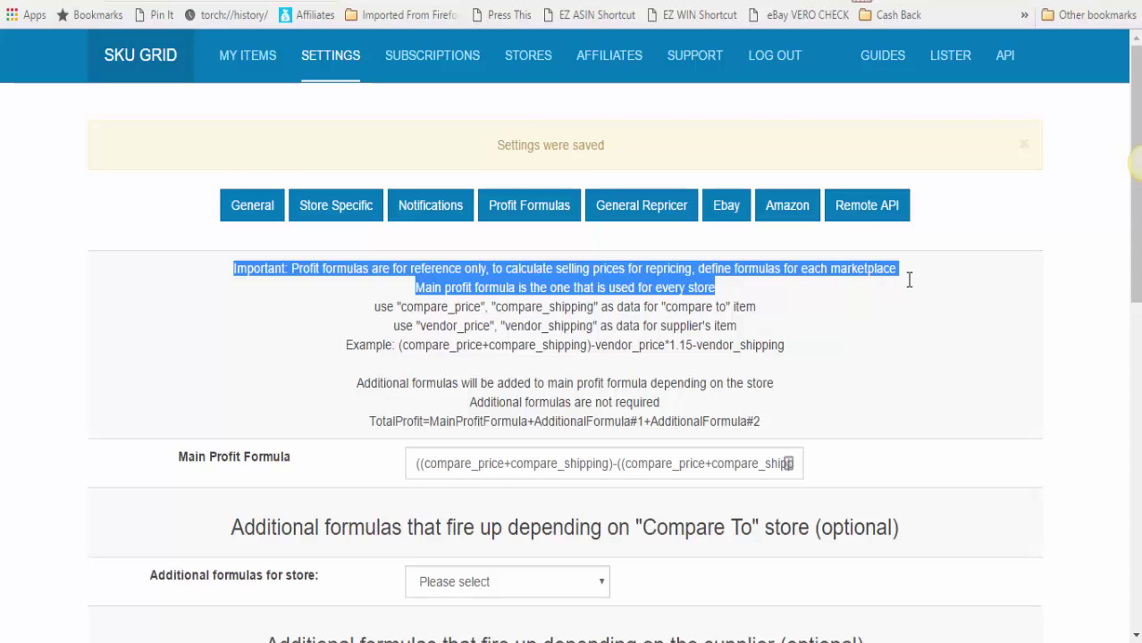
{"action": "left_click", "coordinate": [908, 305]}
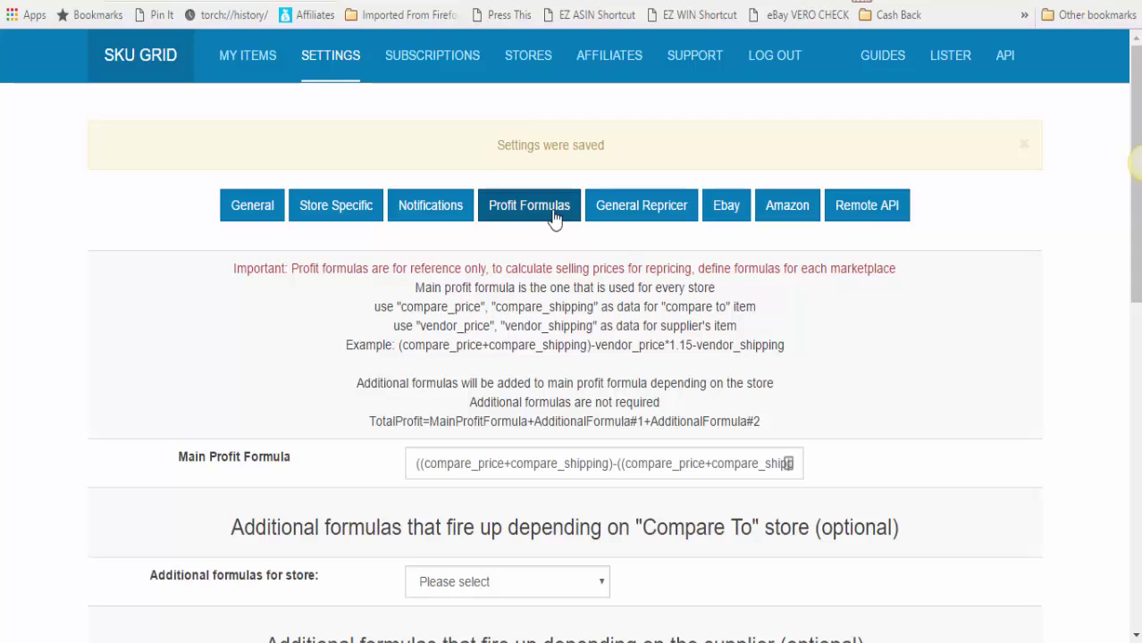
{"action": "triple_click", "coordinate": [472, 472]}
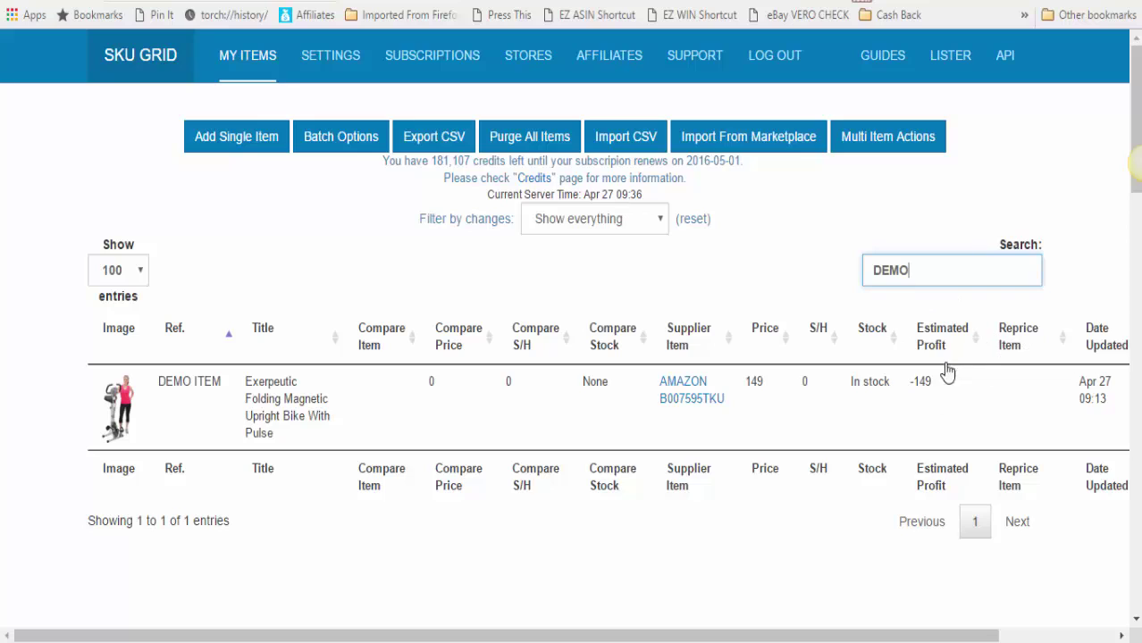
{"action": "left_click", "coordinate": [357, 347]}
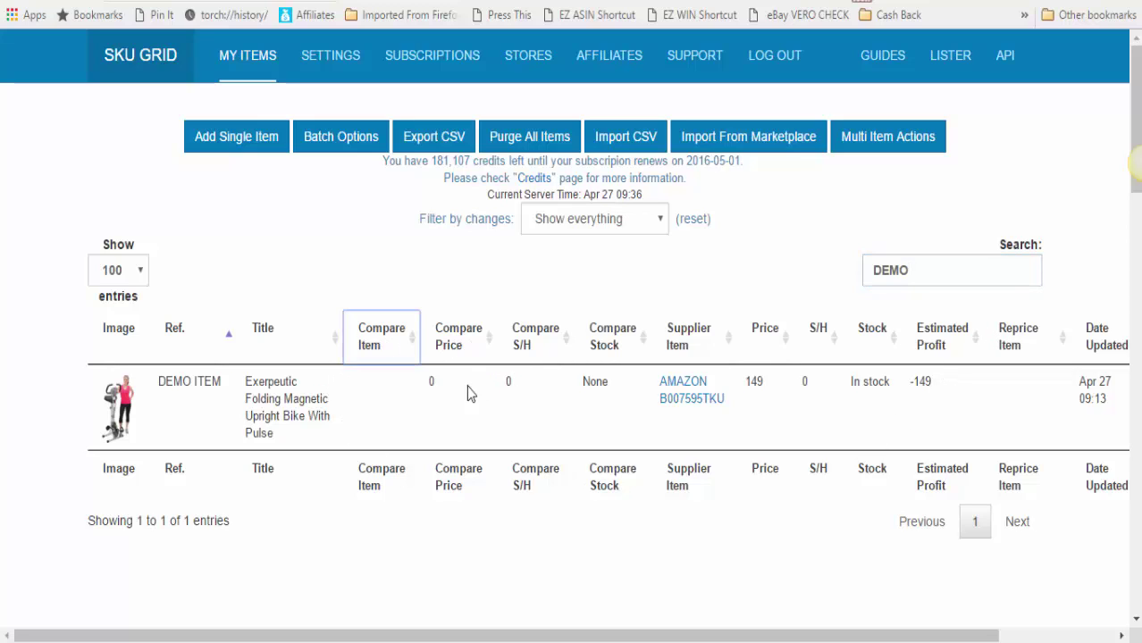
{"action": "left_click", "coordinate": [383, 397]}
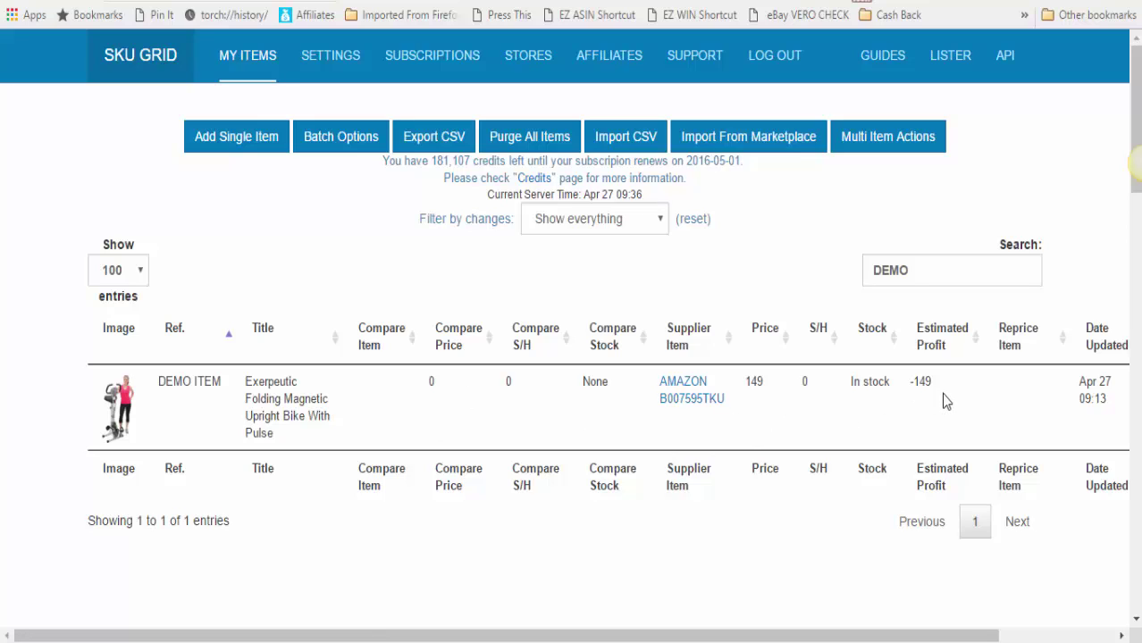
Highlight the -149 Estimated Profit value, then clear the highlight
{"action": "left_click_drag", "start_coordinate": [934, 380], "coordinate": [908, 381]}
{"action": "left_click", "coordinate": [940, 395]}
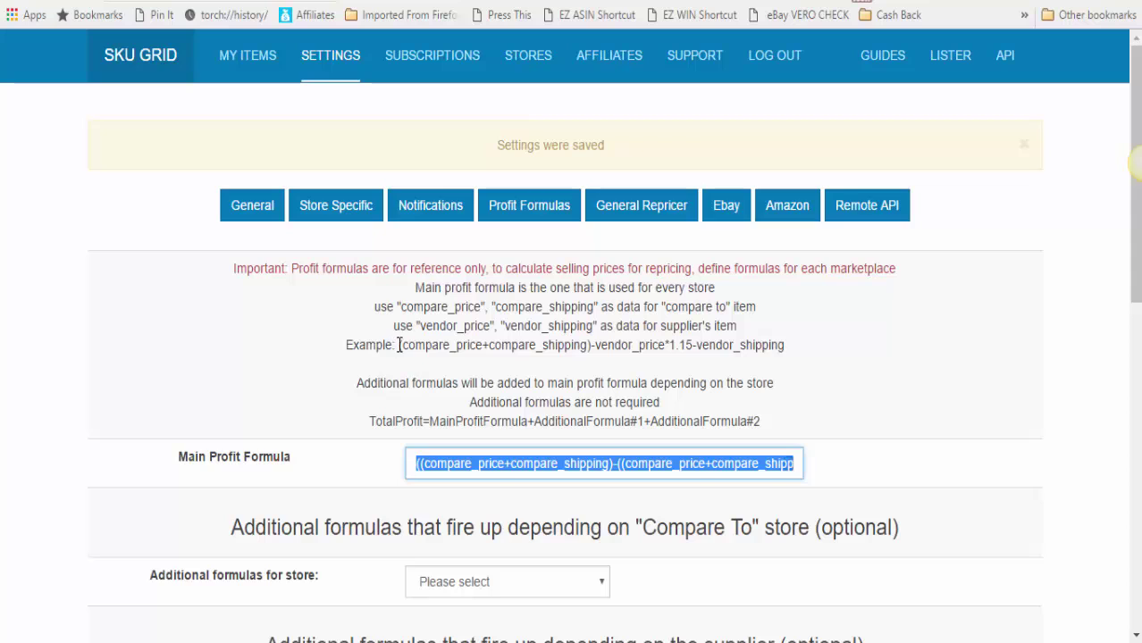
{"action": "left_click_drag", "start_coordinate": [398, 345], "coordinate": [701, 360]}
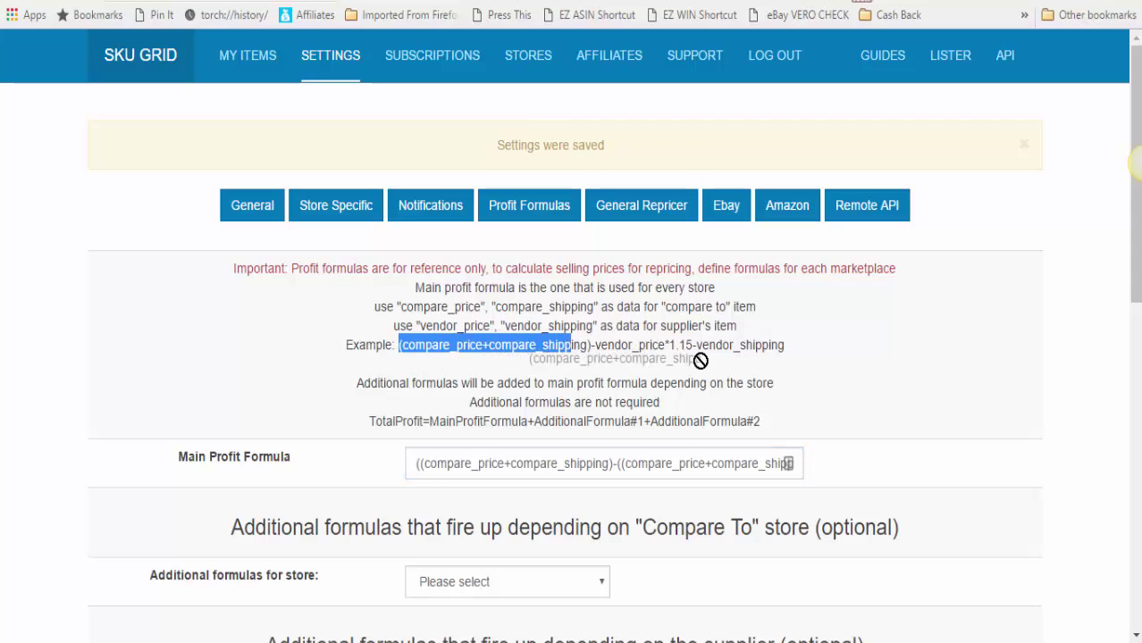
{"action": "triple_click", "coordinate": [702, 352]}
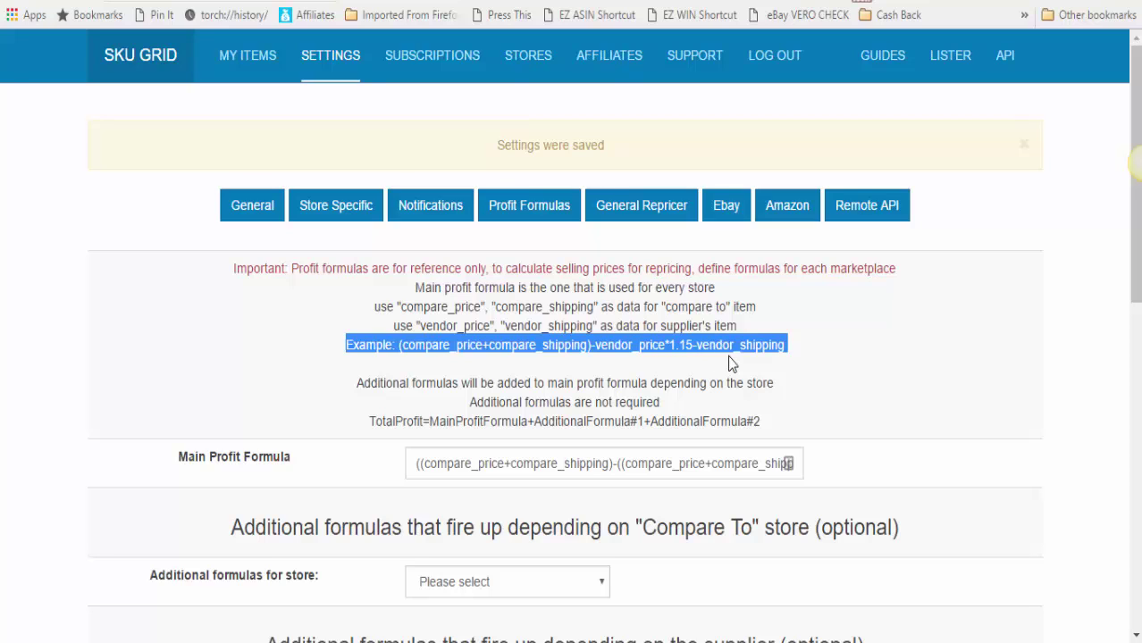
{"action": "triple_click", "coordinate": [566, 463]}
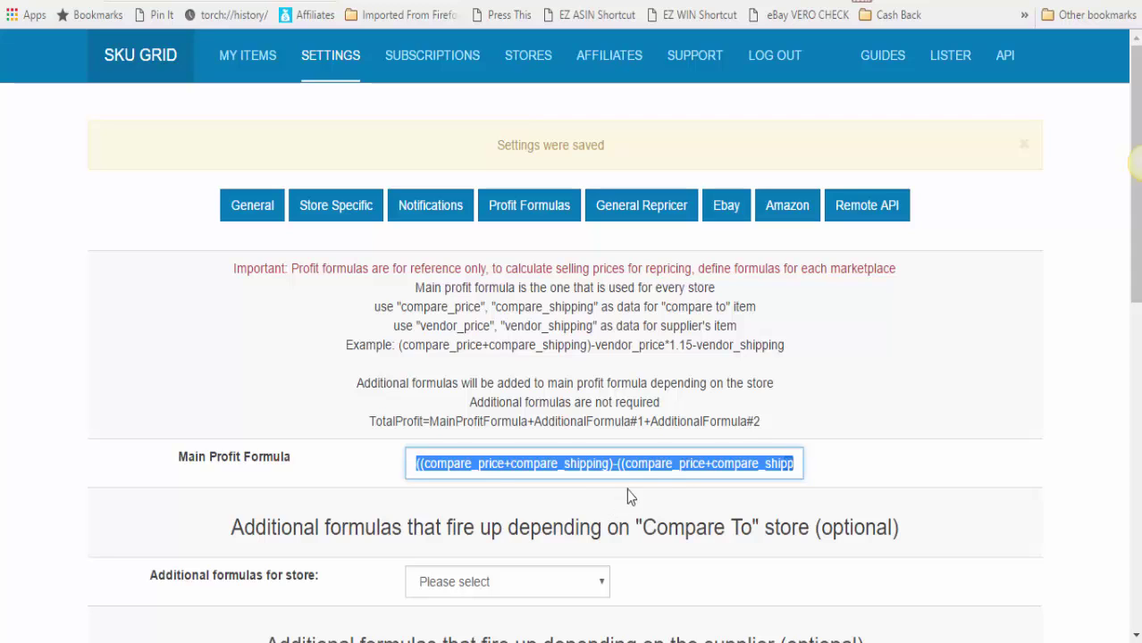
{"action": "left_click", "coordinate": [677, 473]}
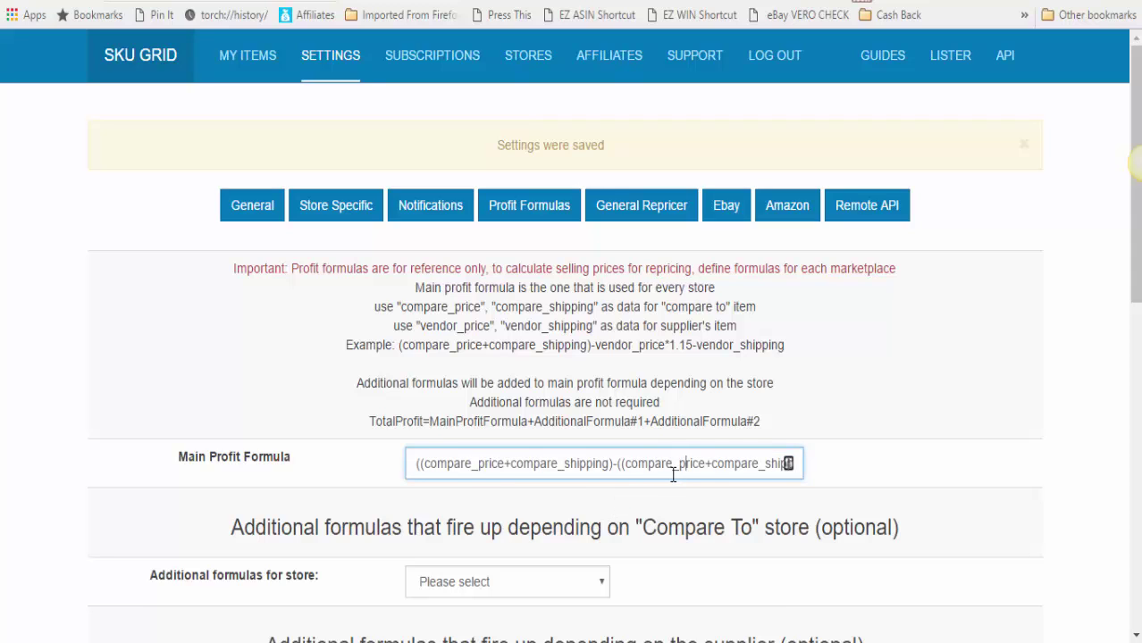
{"action": "key", "text": "Right"}
{"action": "key", "text": "Right"}
{"action": "key", "text": "Right"}
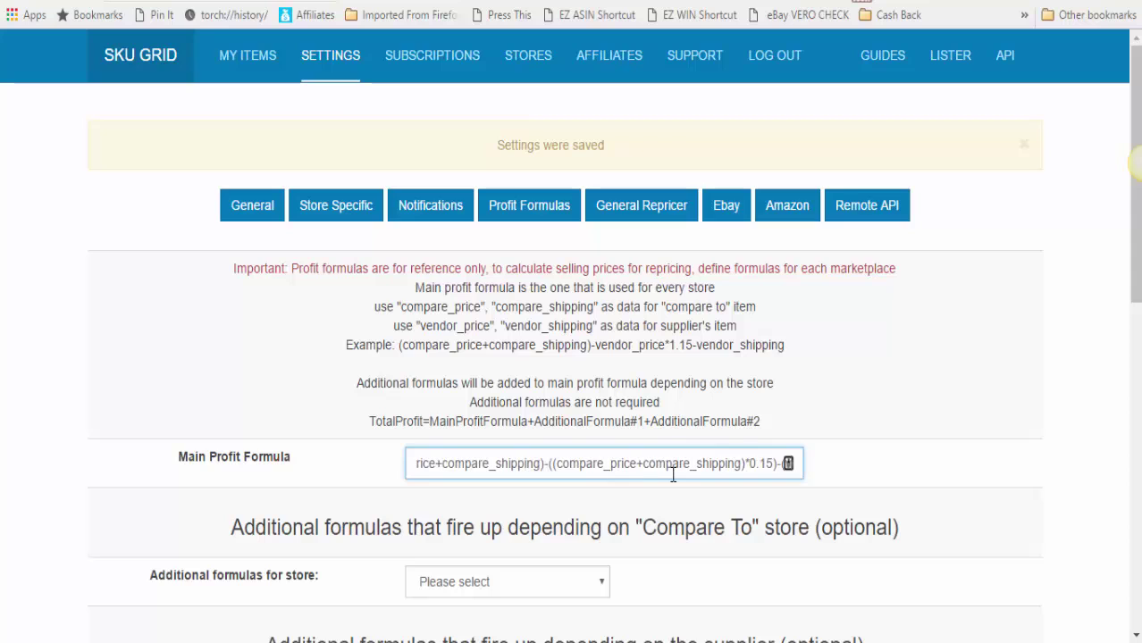
{"action": "key", "text": "Right"}
{"action": "key", "text": "Right"}
{"action": "key", "text": "Right"}
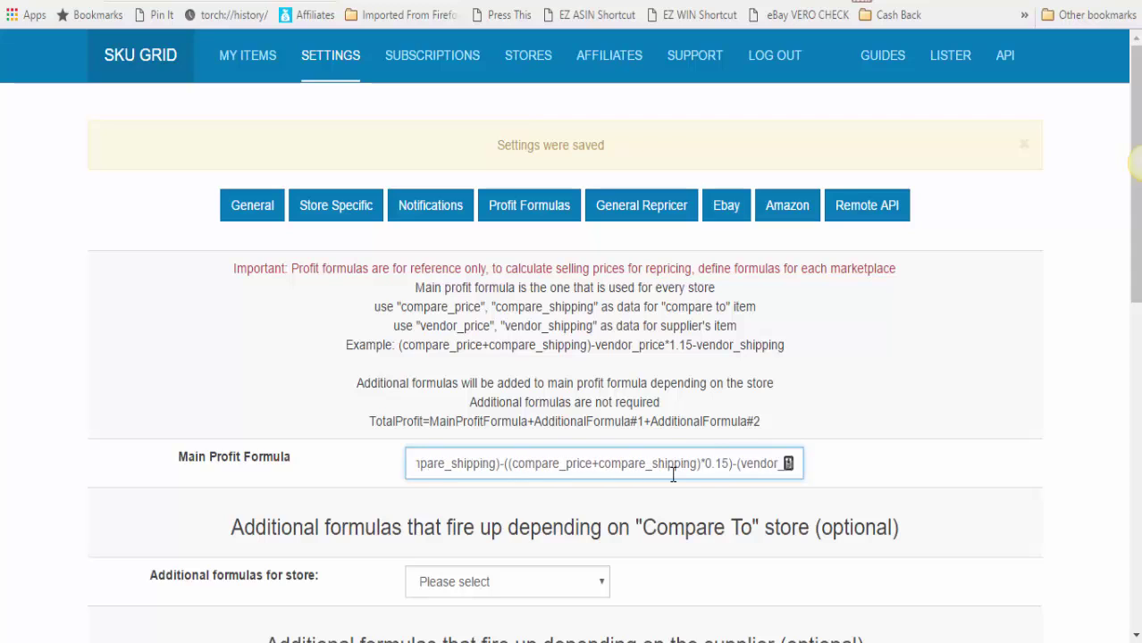
{"action": "key", "text": "Right"}
{"action": "key", "text": "Right"}
{"action": "key", "text": "Right"}
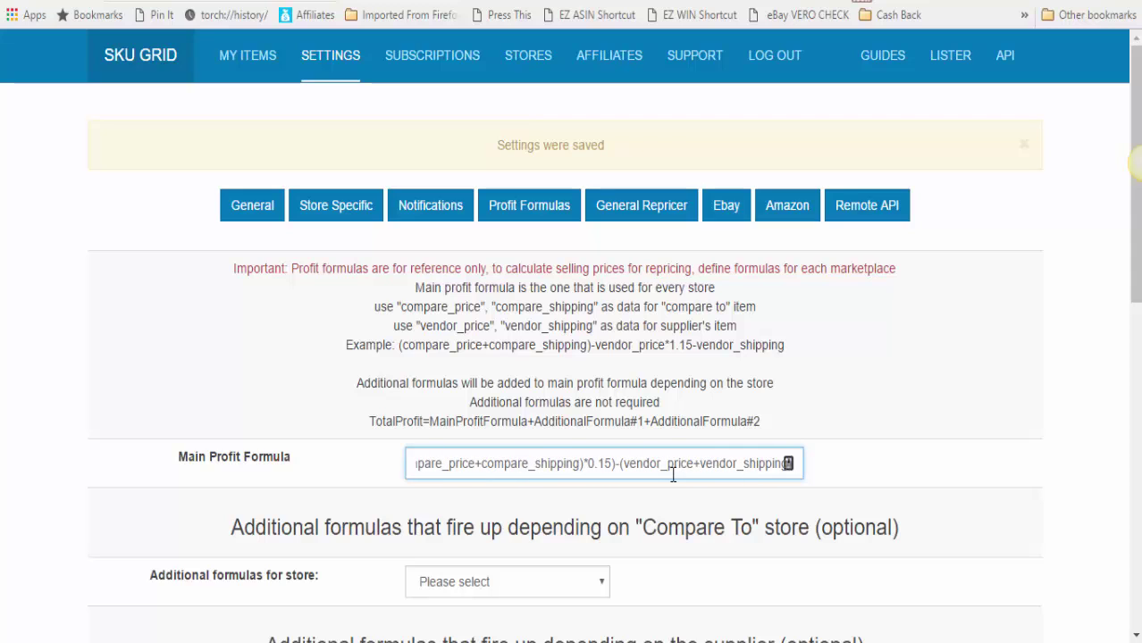
{"action": "key", "text": "ctrl+a"}
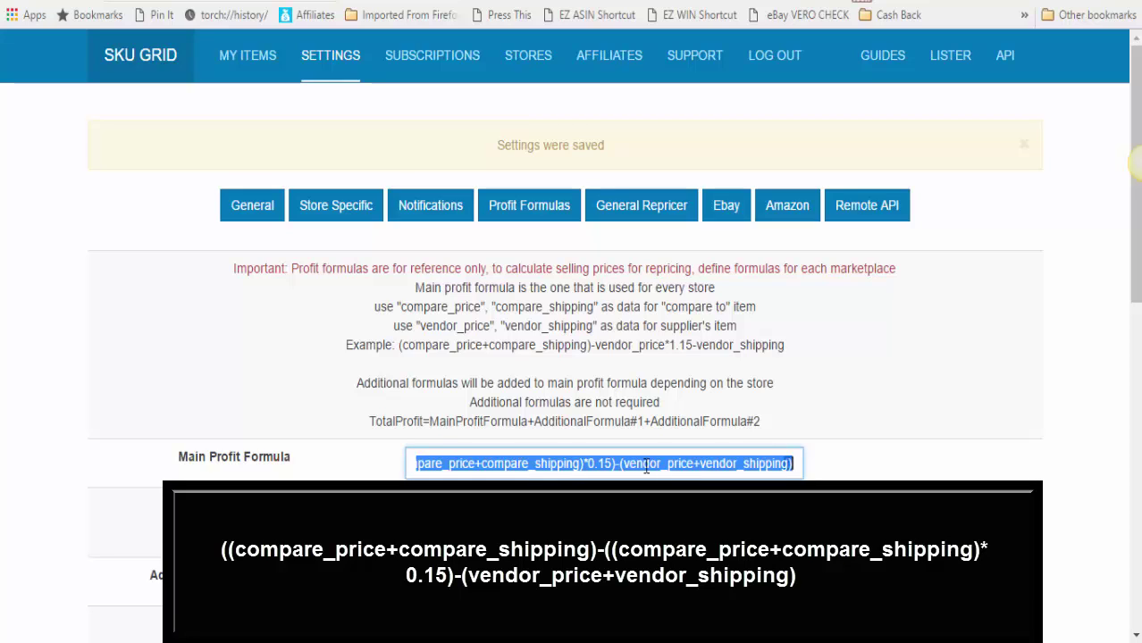
{"action": "left_click", "coordinate": [1016, 417]}
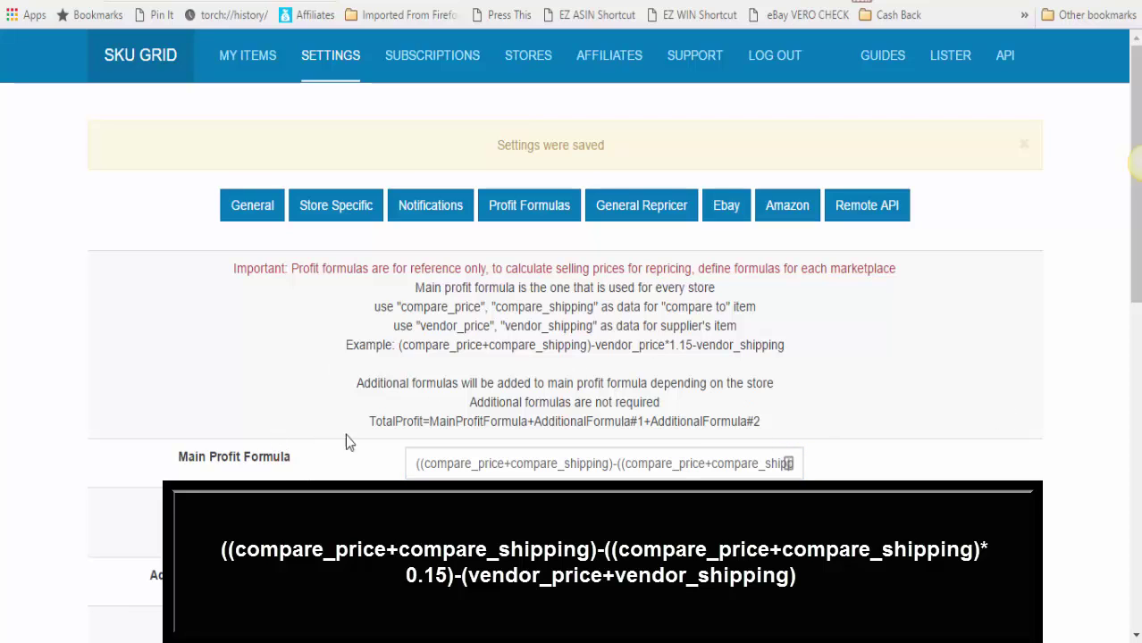
{"action": "triple_click", "coordinate": [630, 464]}
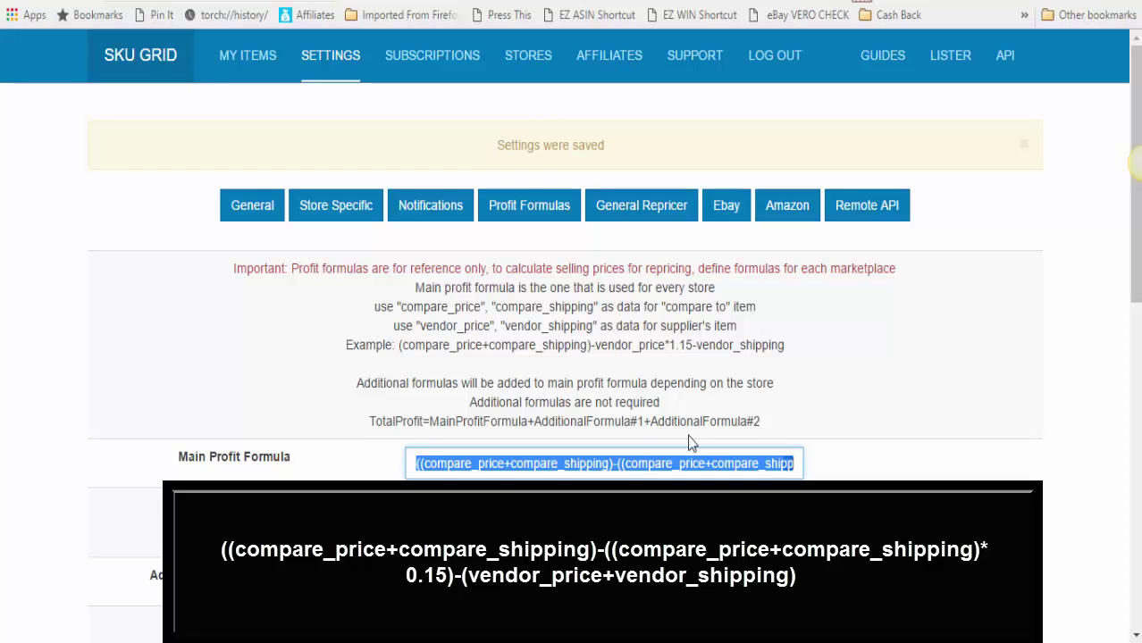
{"action": "left_click", "coordinate": [941, 417]}
{"action": "scroll", "coordinate": [940, 416], "scroll_direction": "down", "scroll_amount": 3}
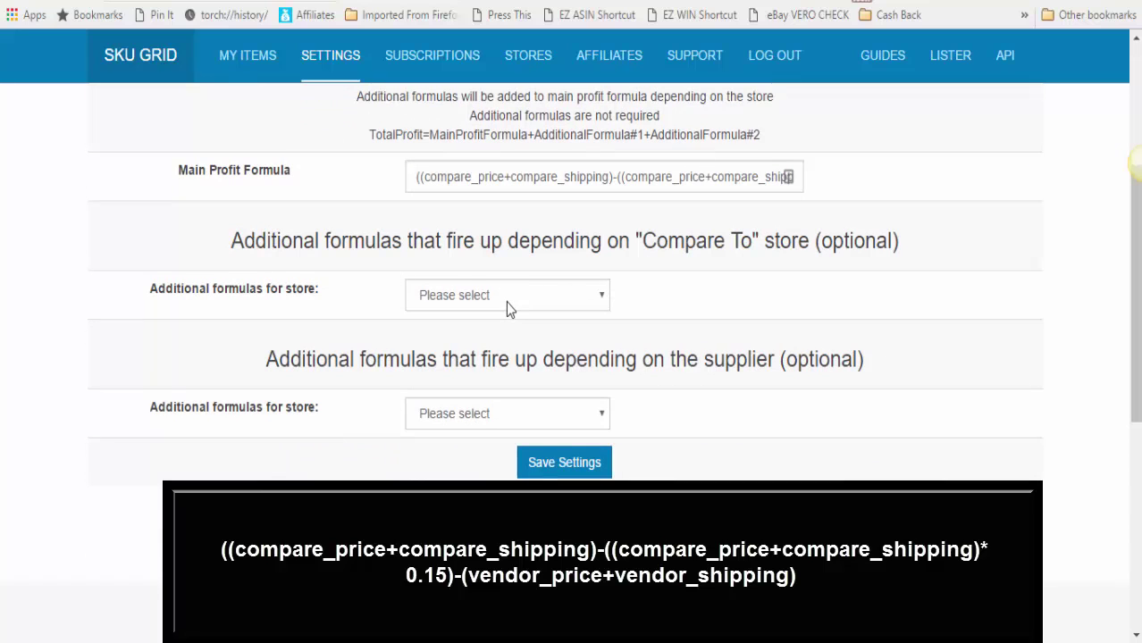
{"action": "left_click", "coordinate": [506, 301]}
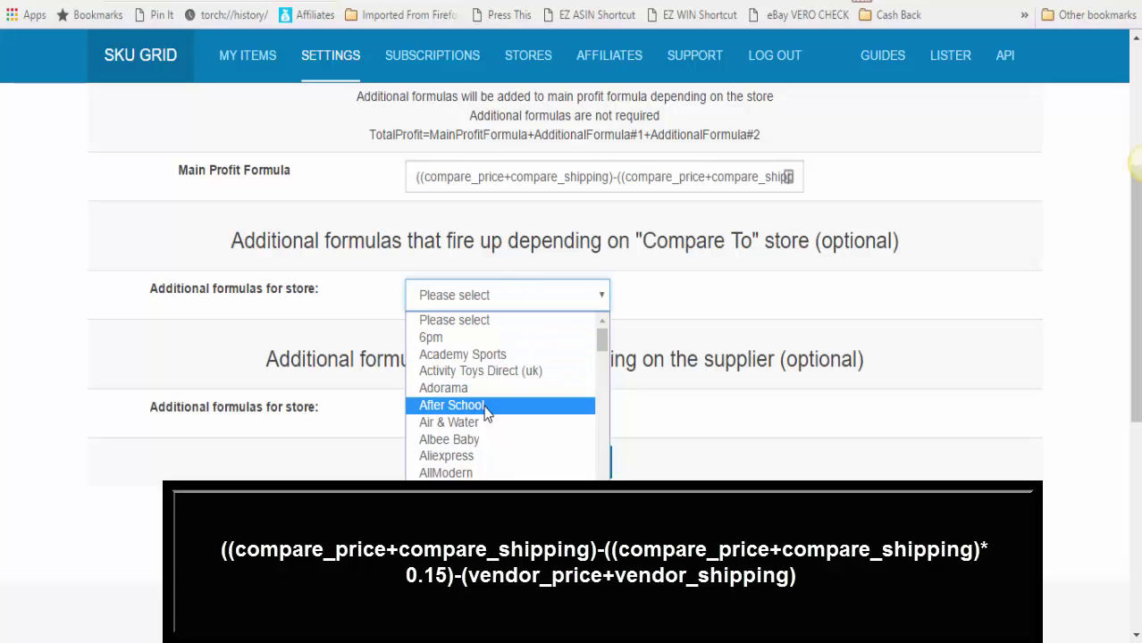
{"action": "left_click", "coordinate": [456, 320]}
{"action": "left_click", "coordinate": [543, 426]}
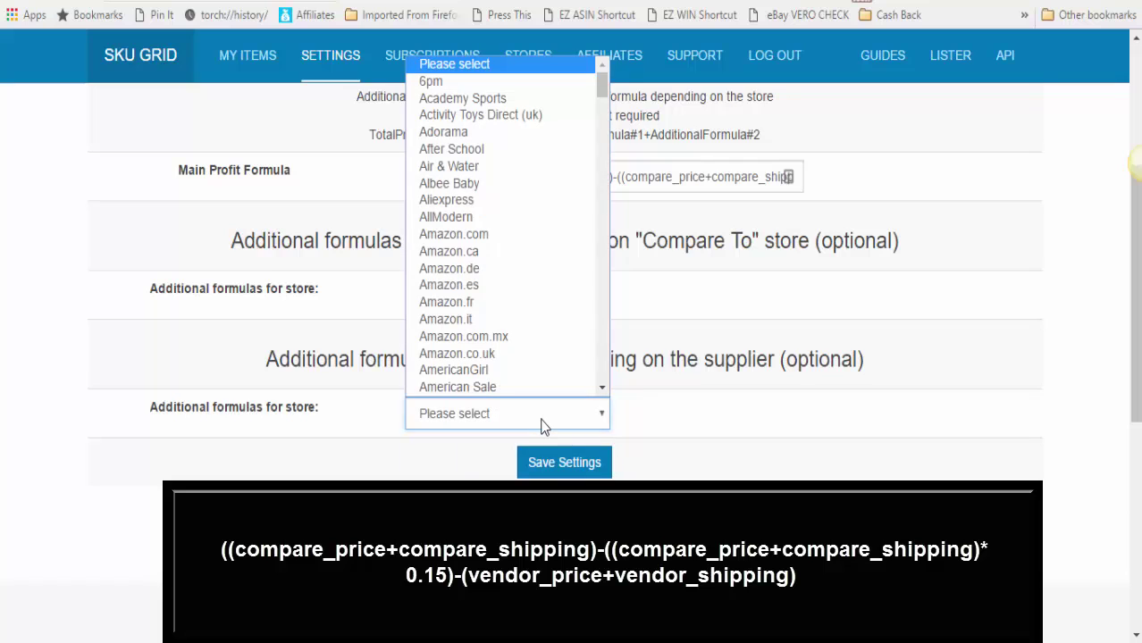
{"action": "left_click", "coordinate": [543, 426]}
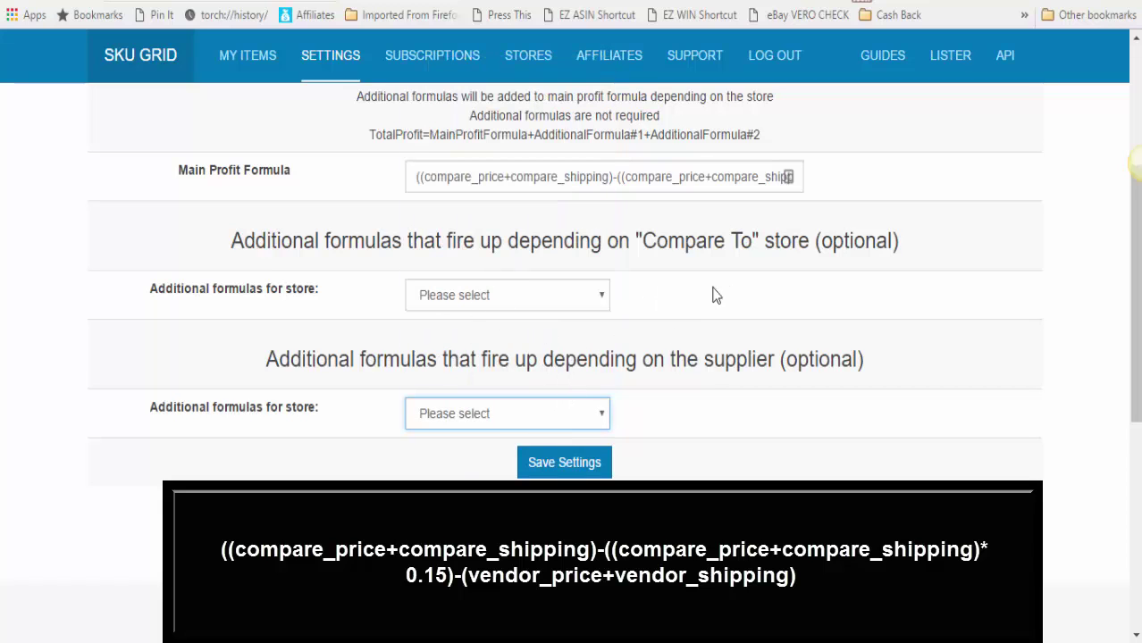
{"action": "scroll", "coordinate": [780, 359], "scroll_direction": "up", "scroll_amount": 3}
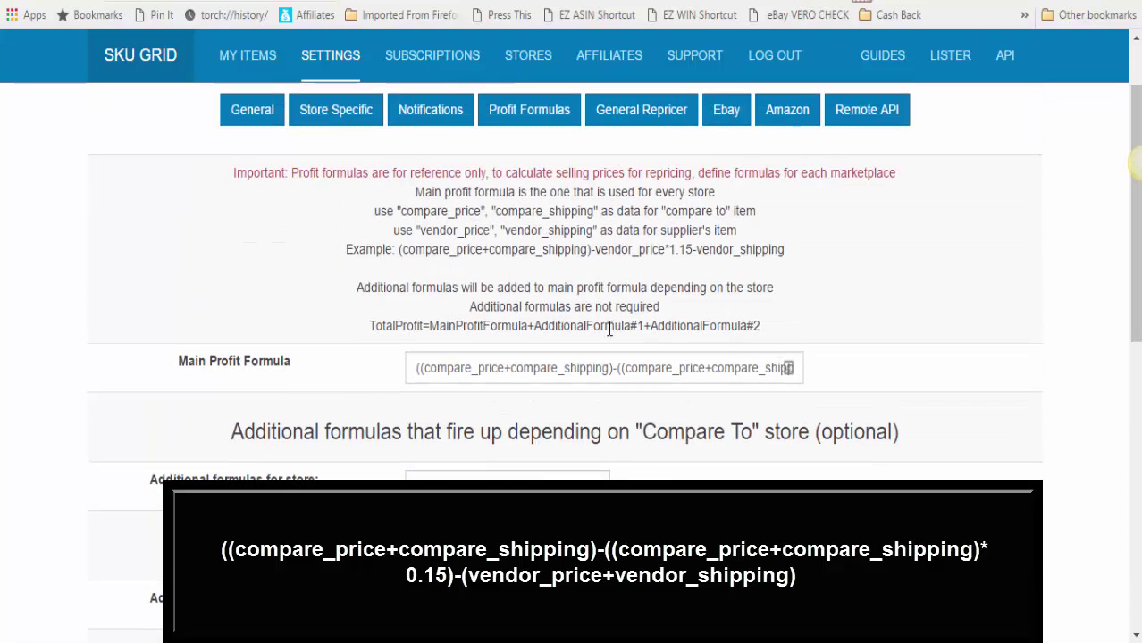
{"action": "key", "text": "Return"}
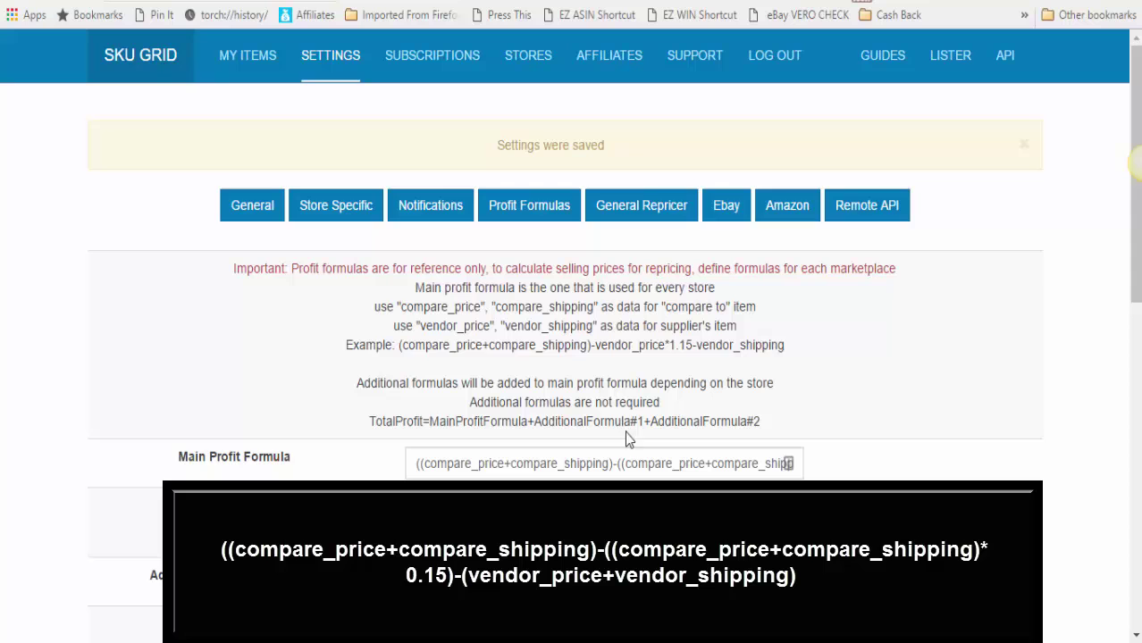
{"action": "left_click_drag", "start_coordinate": [415, 464], "coordinate": [859, 460]}
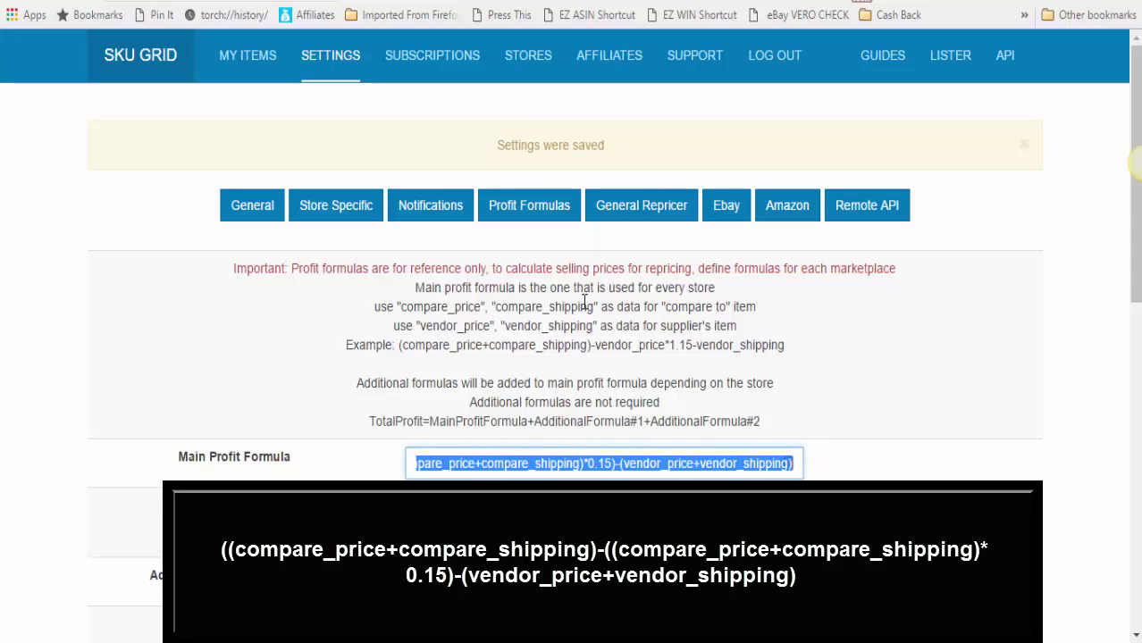
{"action": "left_click", "coordinate": [248, 54]}
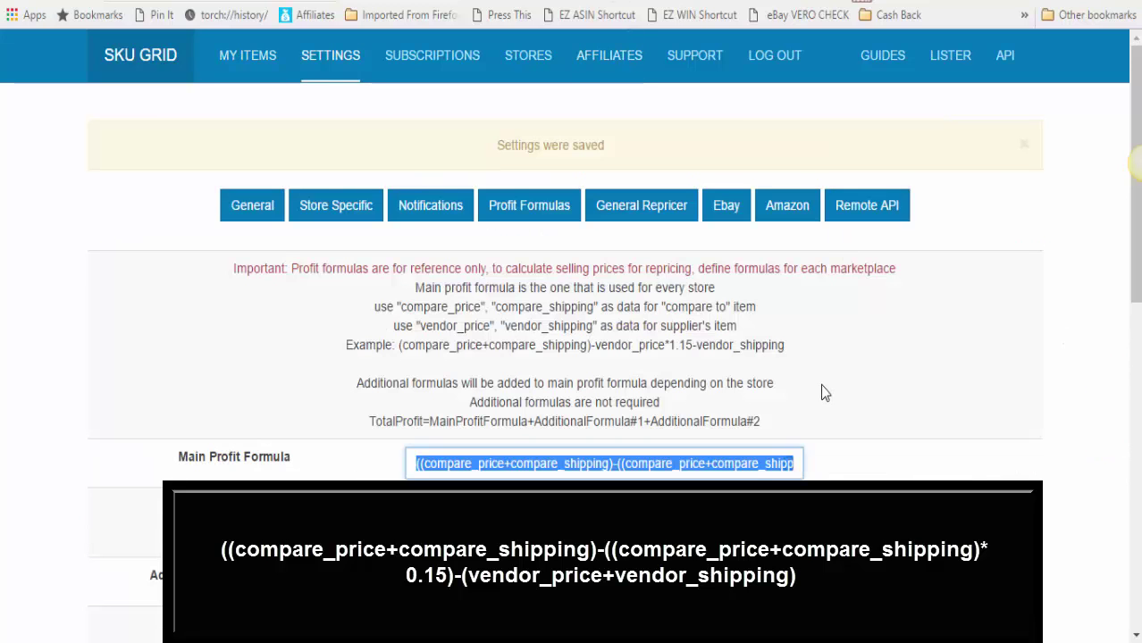
{"action": "left_click", "coordinate": [809, 405]}
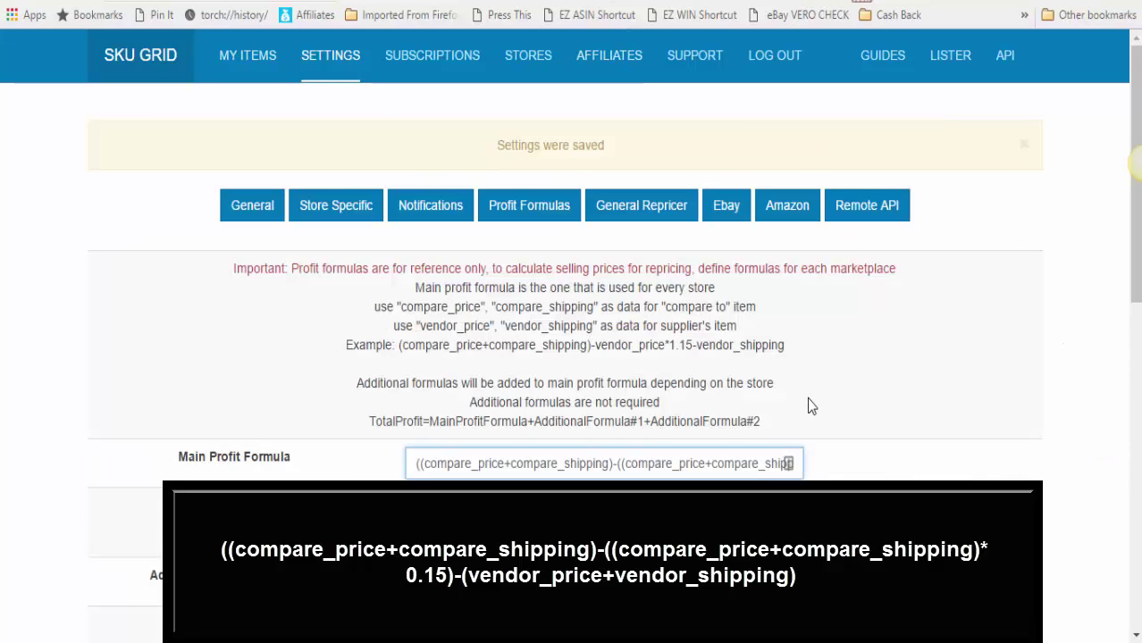
{"action": "scroll", "coordinate": [809, 406], "scroll_direction": "down", "scroll_amount": 1}
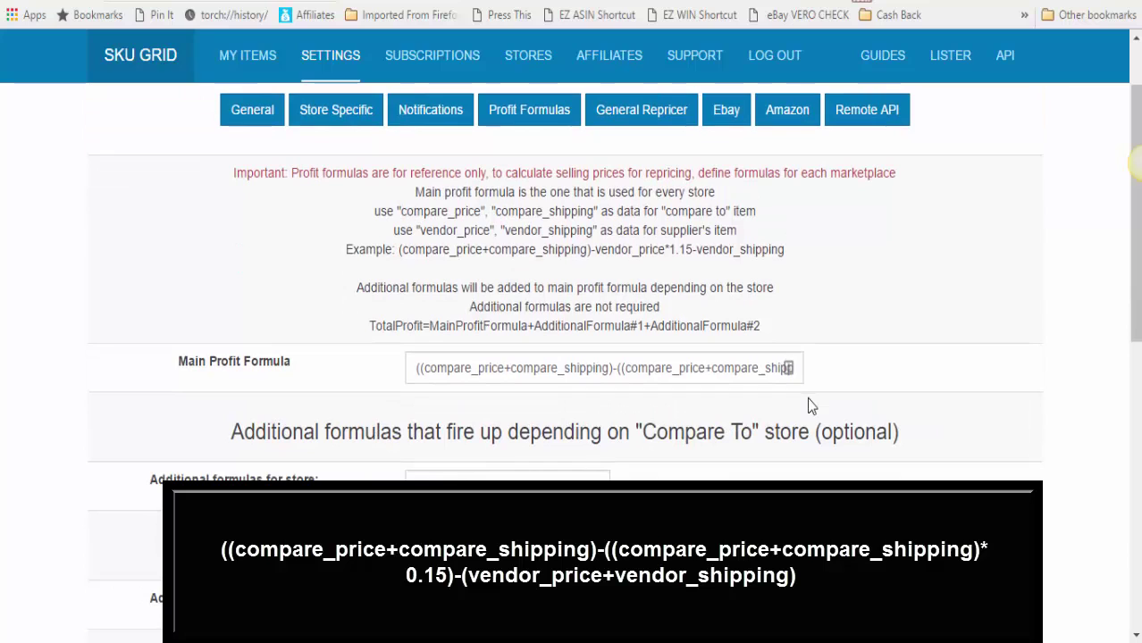